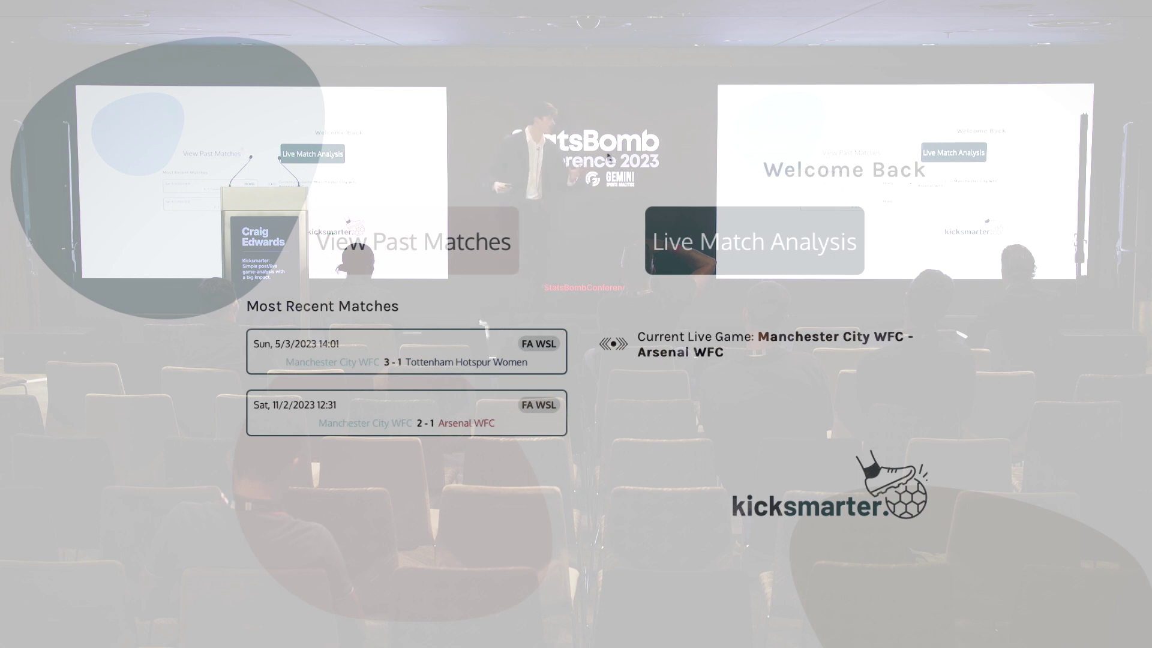
# From past matches, open the 5/3/2023 Man City 3-1 Tottenham full-match pitch analysis.
pyautogui.click(511, 231)
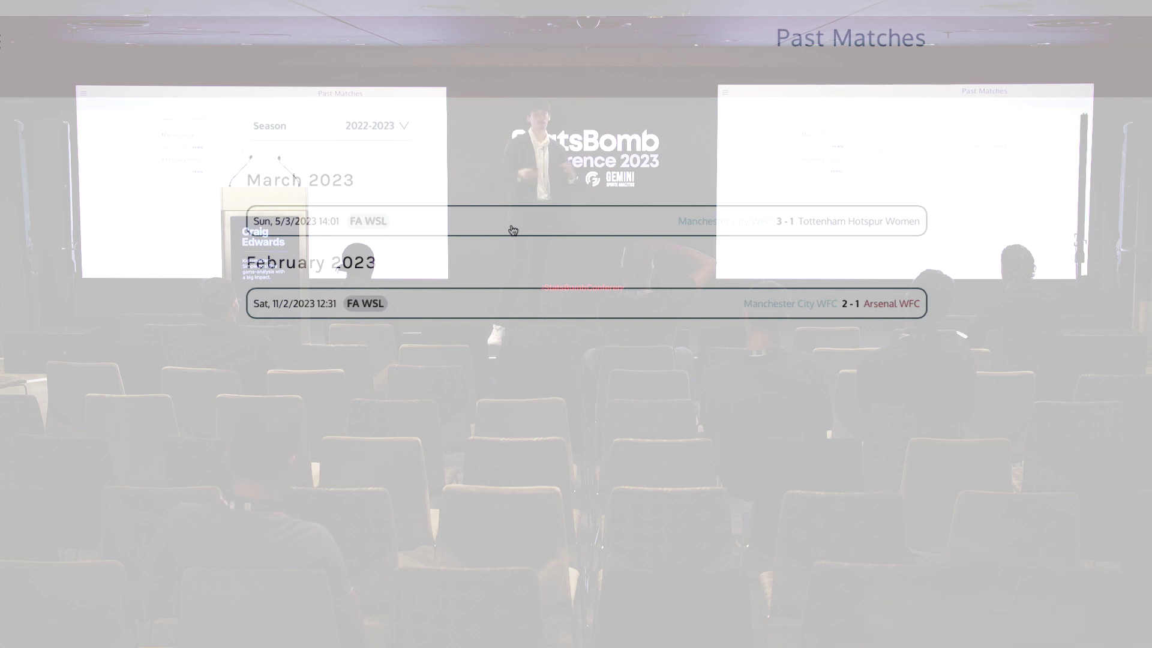
pyautogui.click(513, 229)
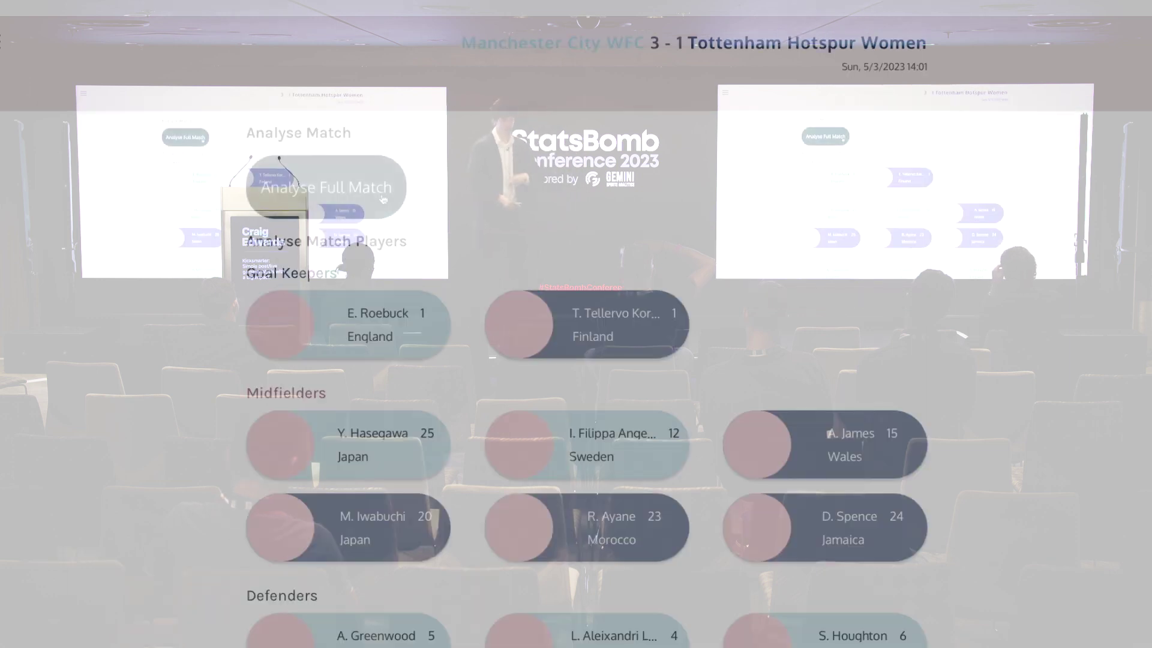
pyautogui.click(383, 198)
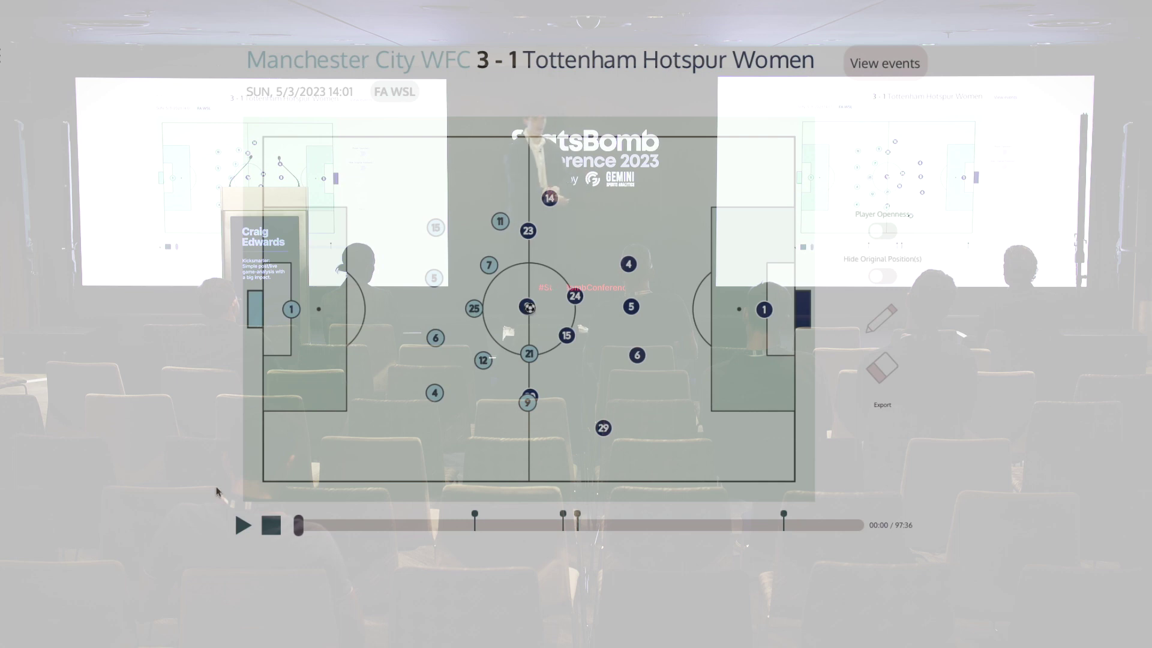
# Play the replay to 00:26, then jump ahead to about 07:07 and keep playing.
pyautogui.click(244, 527)
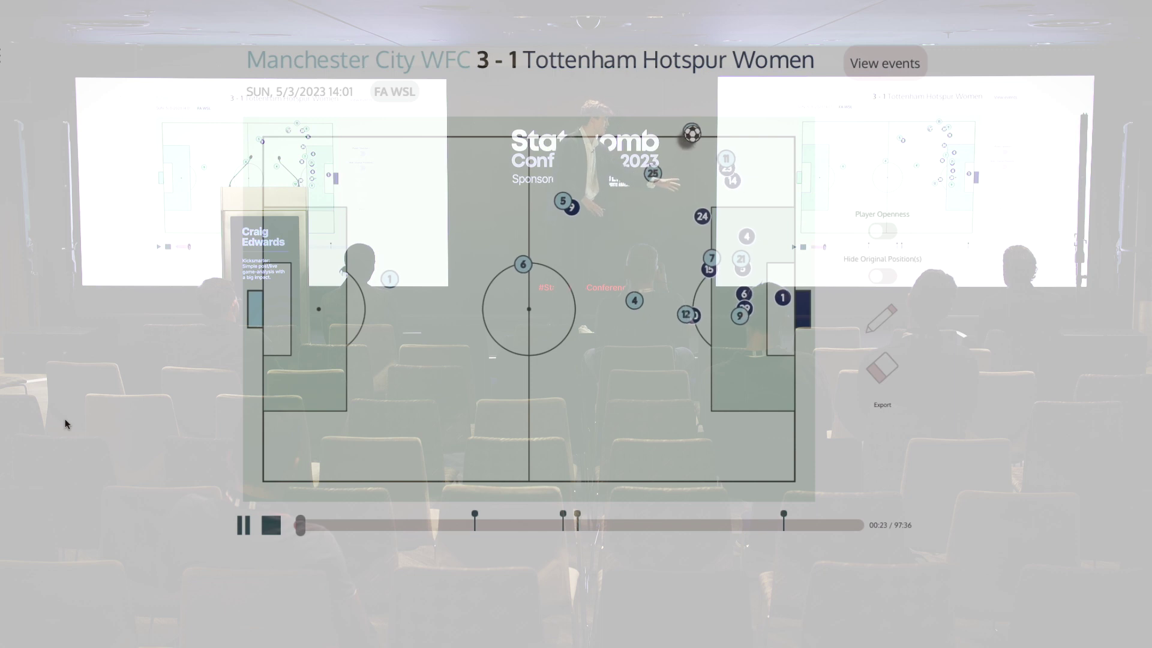
pyautogui.click(241, 527)
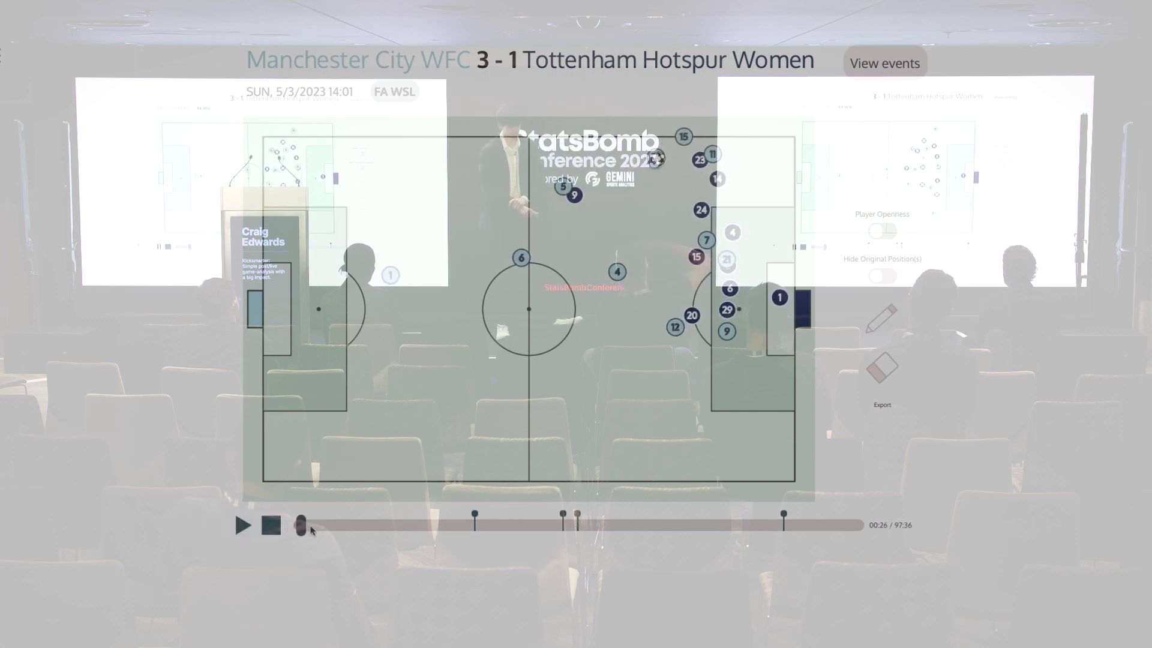
pyautogui.moveTo(311, 528); pyautogui.dragTo(339, 527)
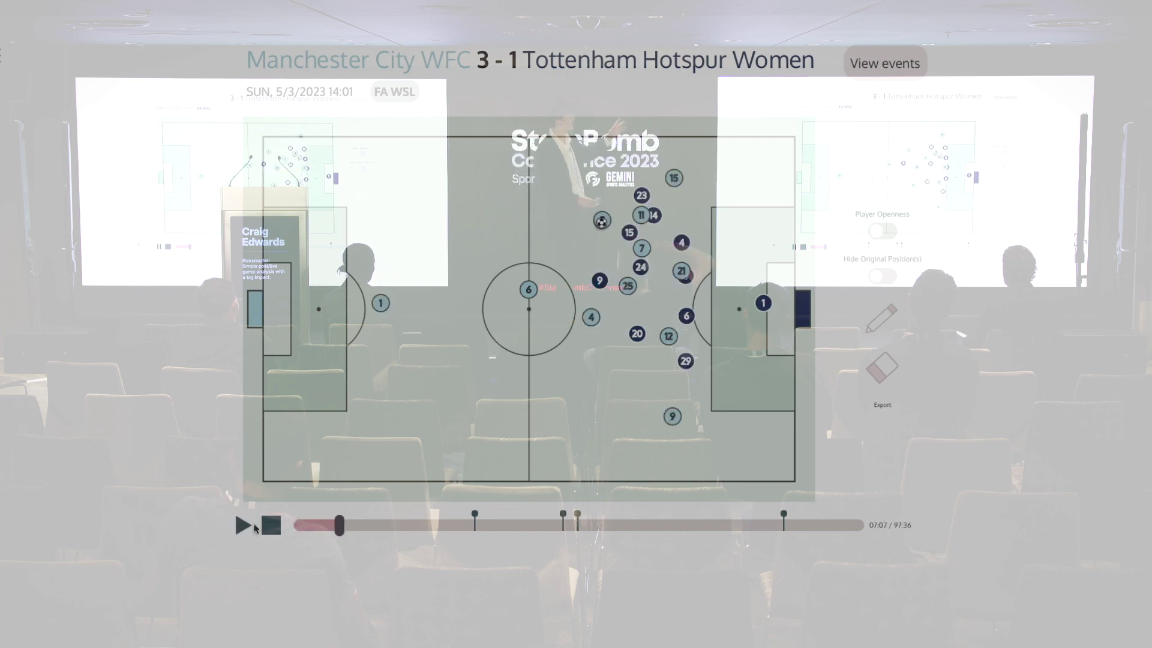
pyautogui.click(240, 526)
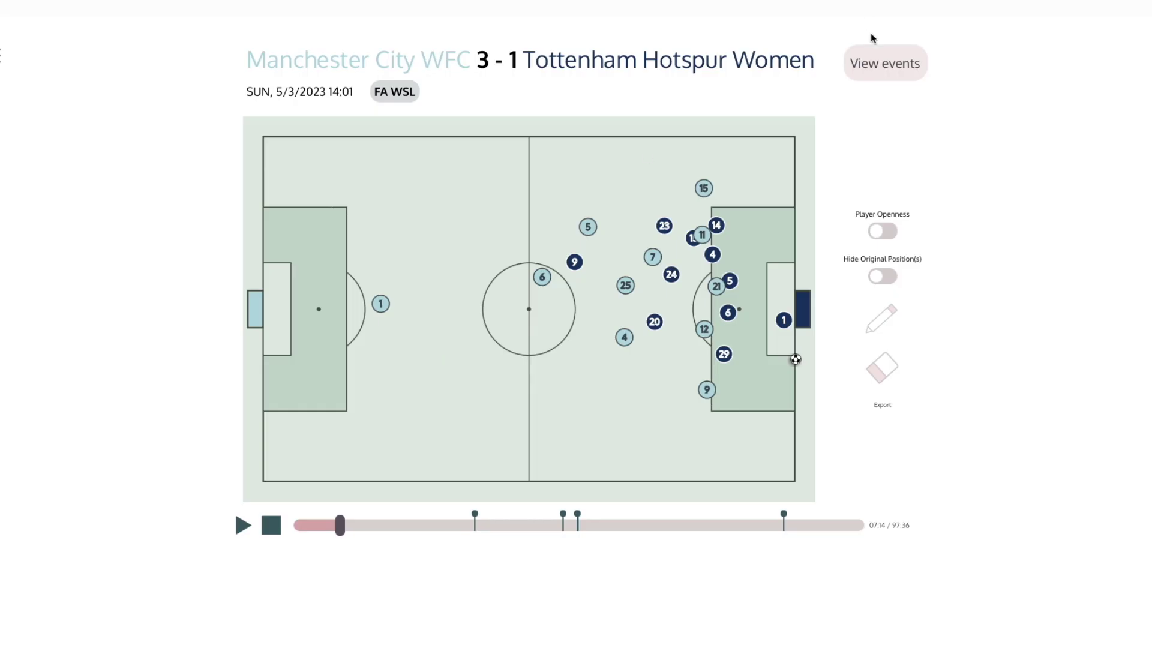
# Browse the Goals, Shots and Progressive Carries events, then jump to the 5:26 shot.
pyautogui.click(880, 63)
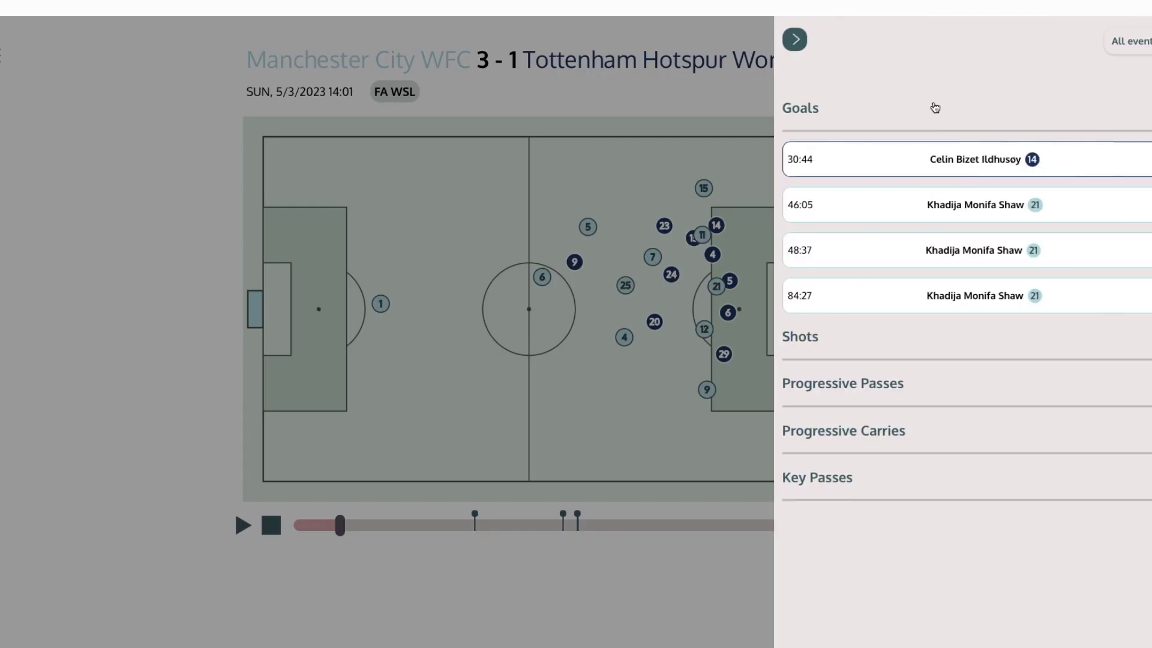
pyautogui.click(947, 111)
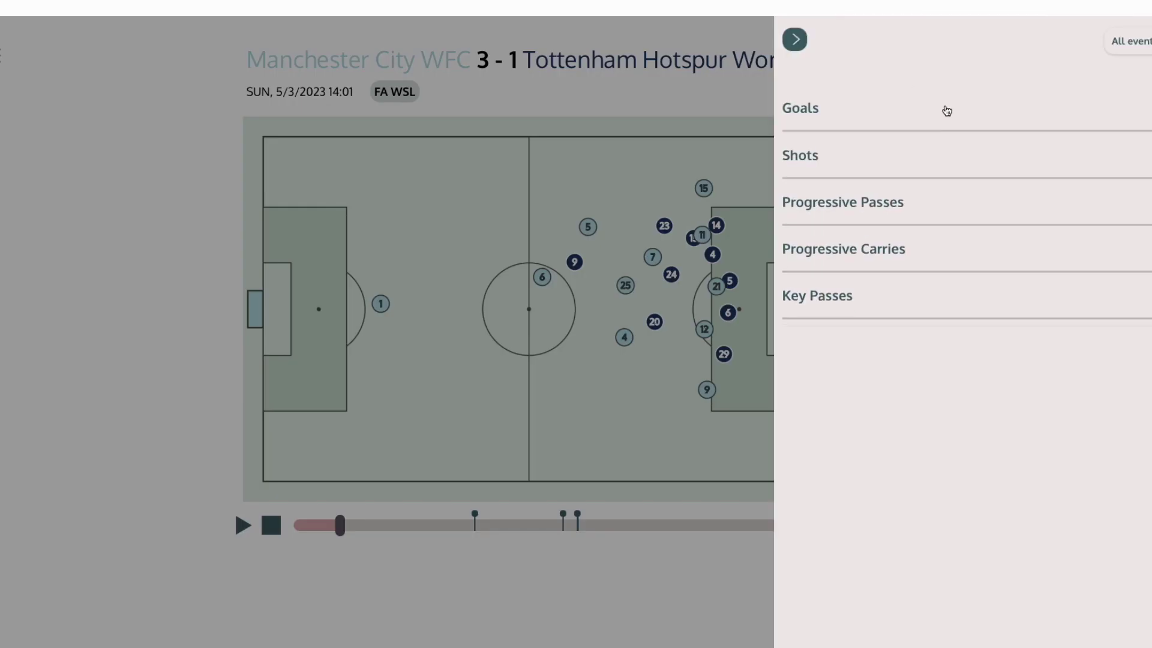
pyautogui.click(946, 110)
pyautogui.click(945, 111)
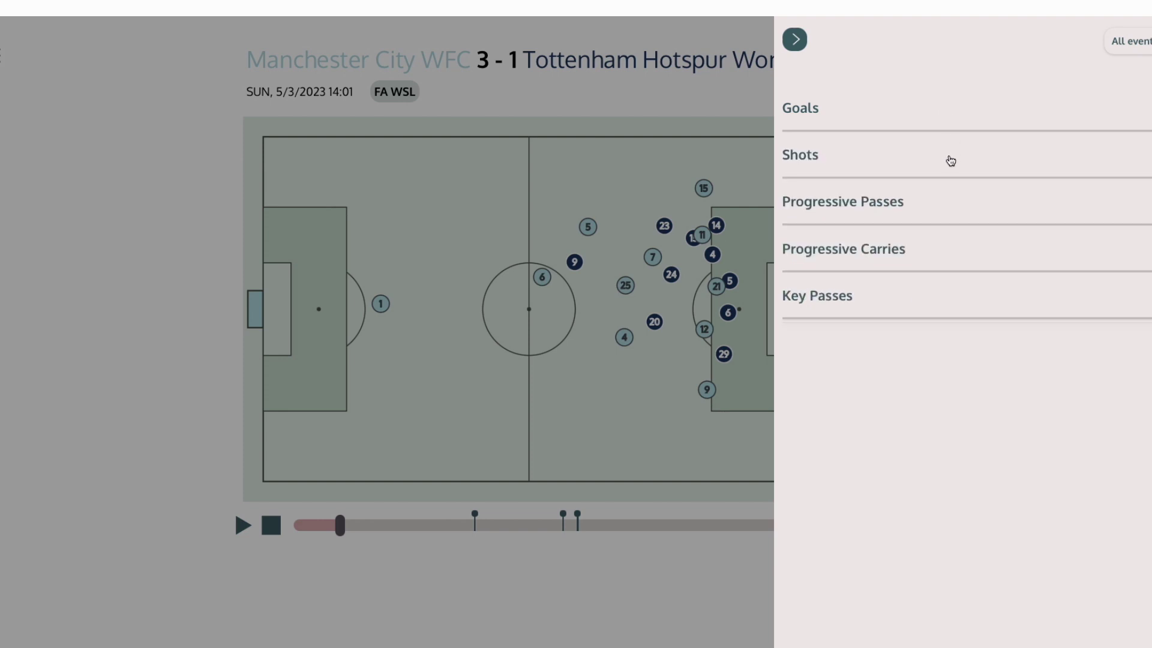
pyautogui.click(950, 160)
pyautogui.click(949, 161)
pyautogui.click(942, 250)
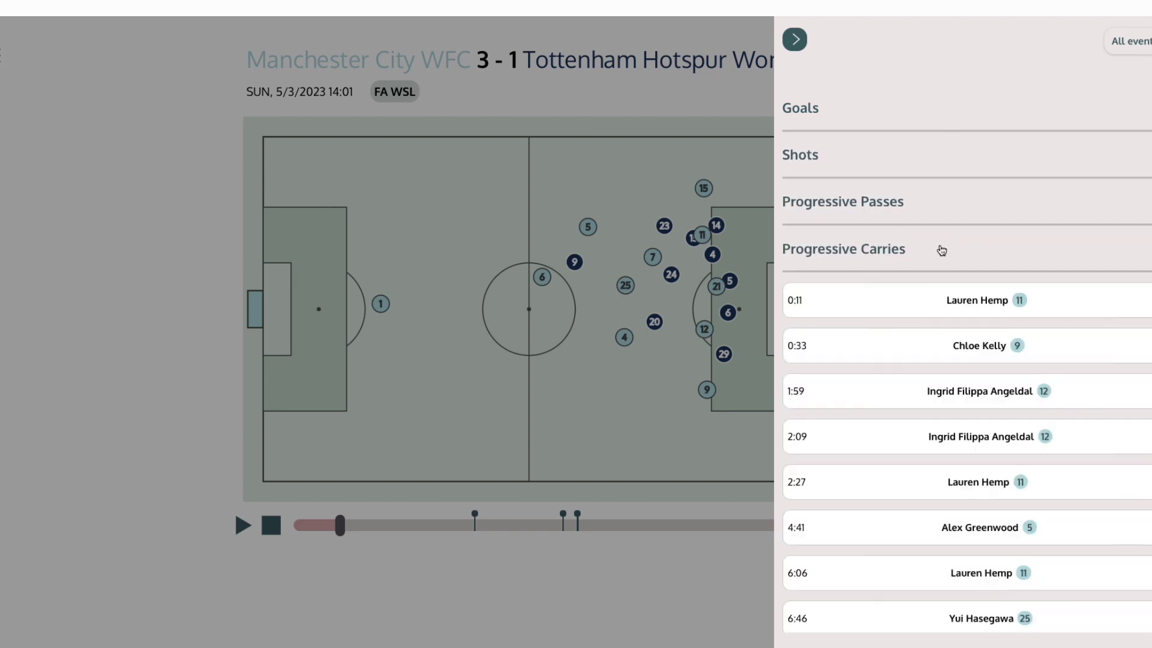
pyautogui.click(944, 252)
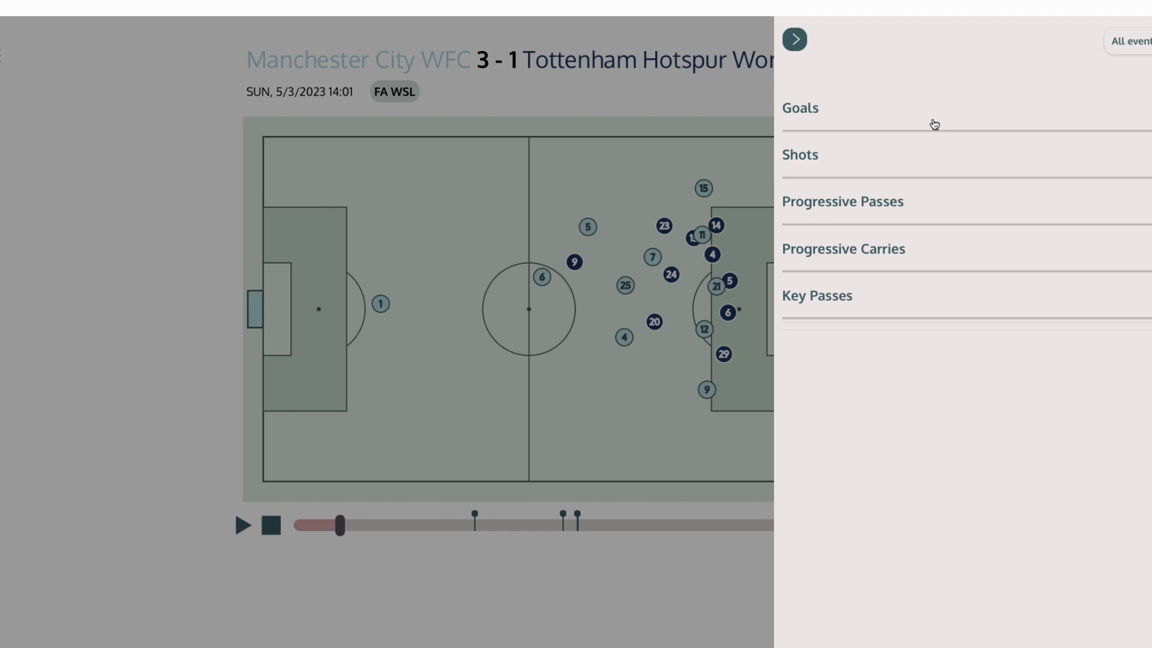
pyautogui.click(954, 165)
pyautogui.click(973, 387)
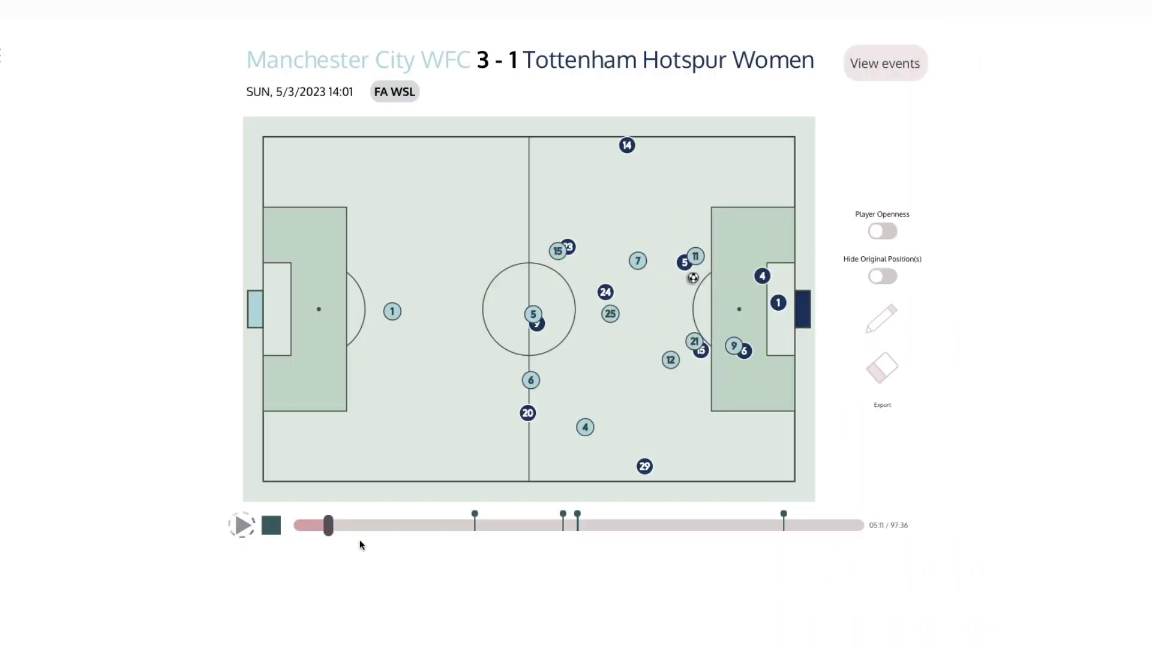
# Resume the replay from 05:11 and turn on Player Openness circles.
pyautogui.click(243, 527)
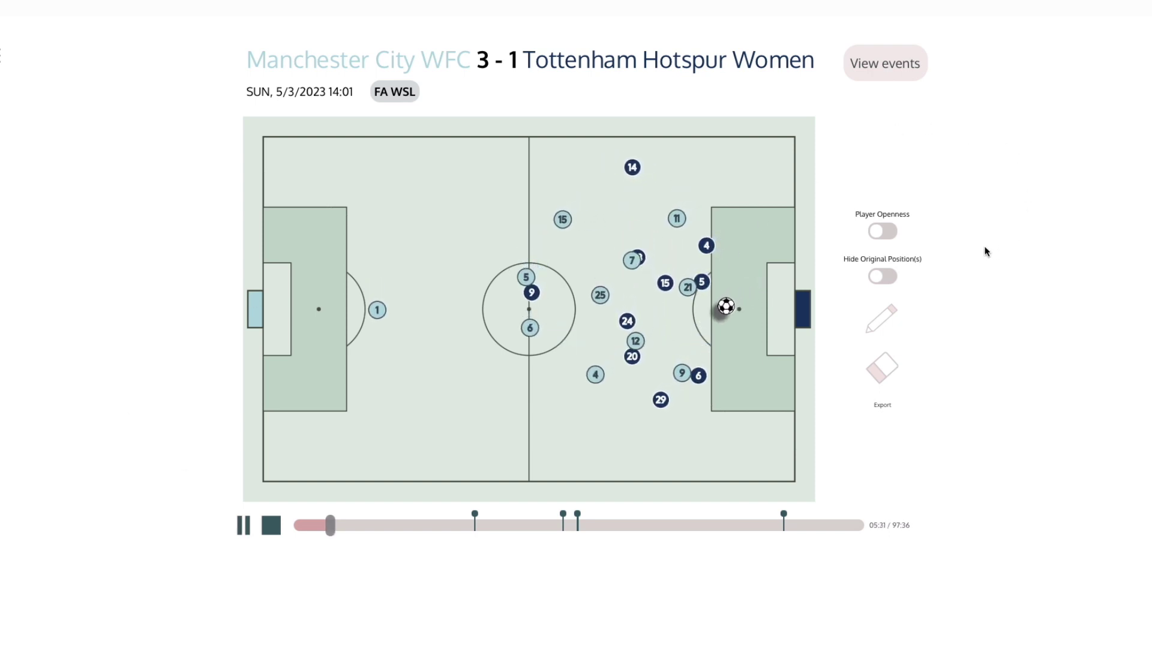
pyautogui.click(889, 235)
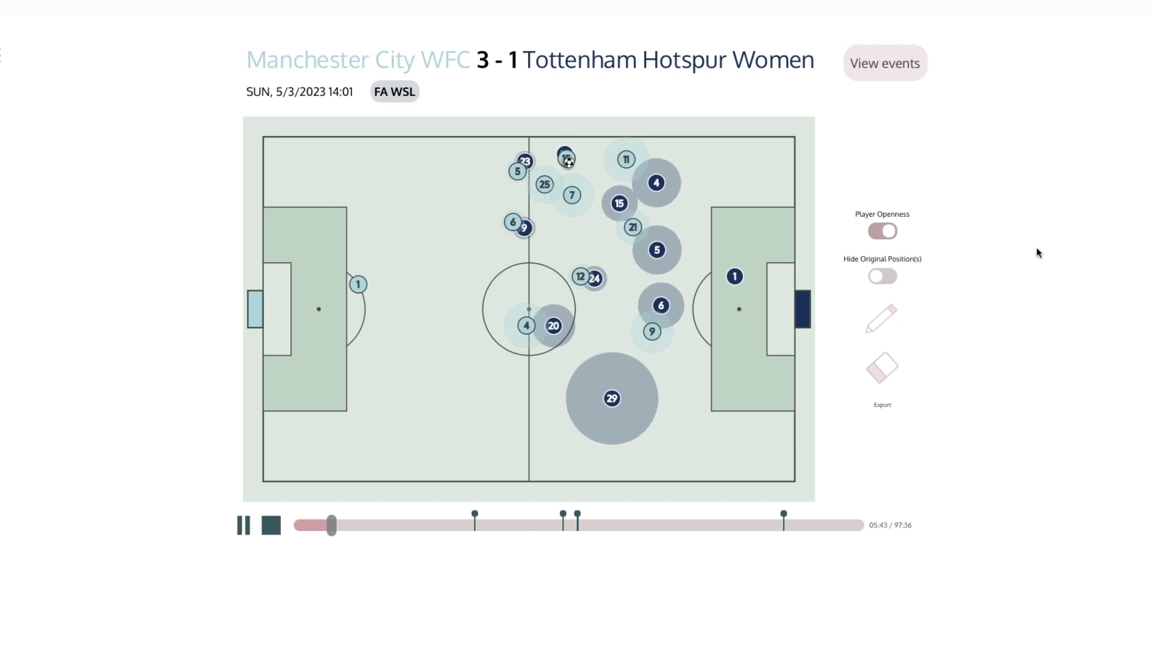
# Pause at 05:45 and drag players 29, 4 and 6 into open space.
pyautogui.click(243, 527)
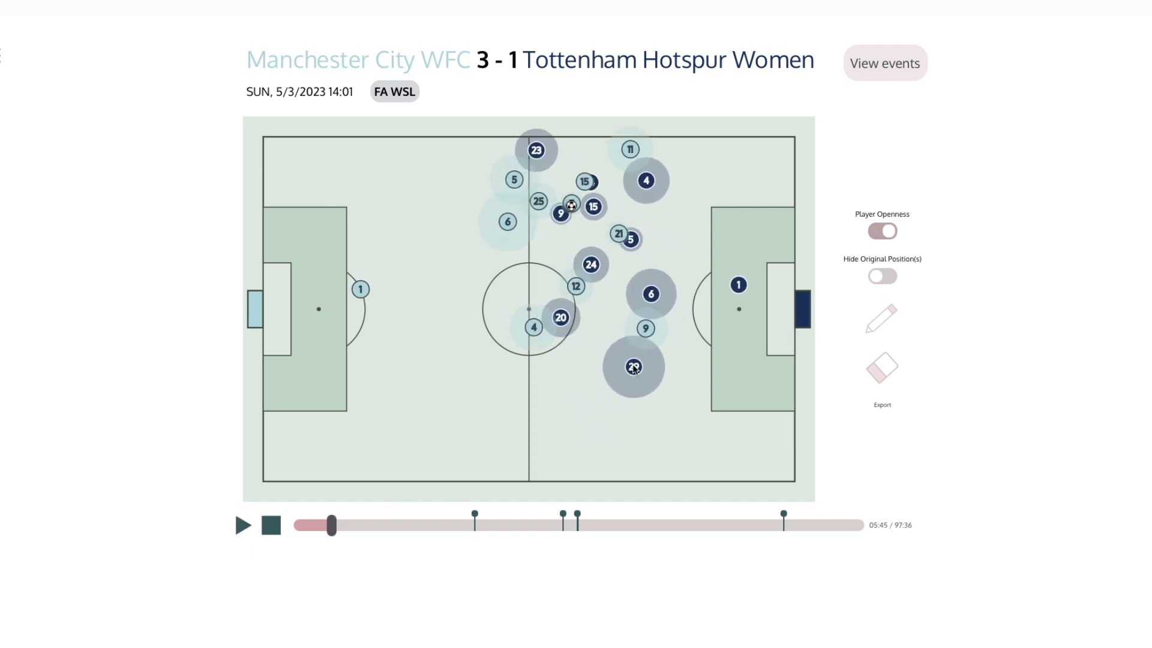
pyautogui.moveTo(635, 369); pyautogui.dragTo(561, 419)
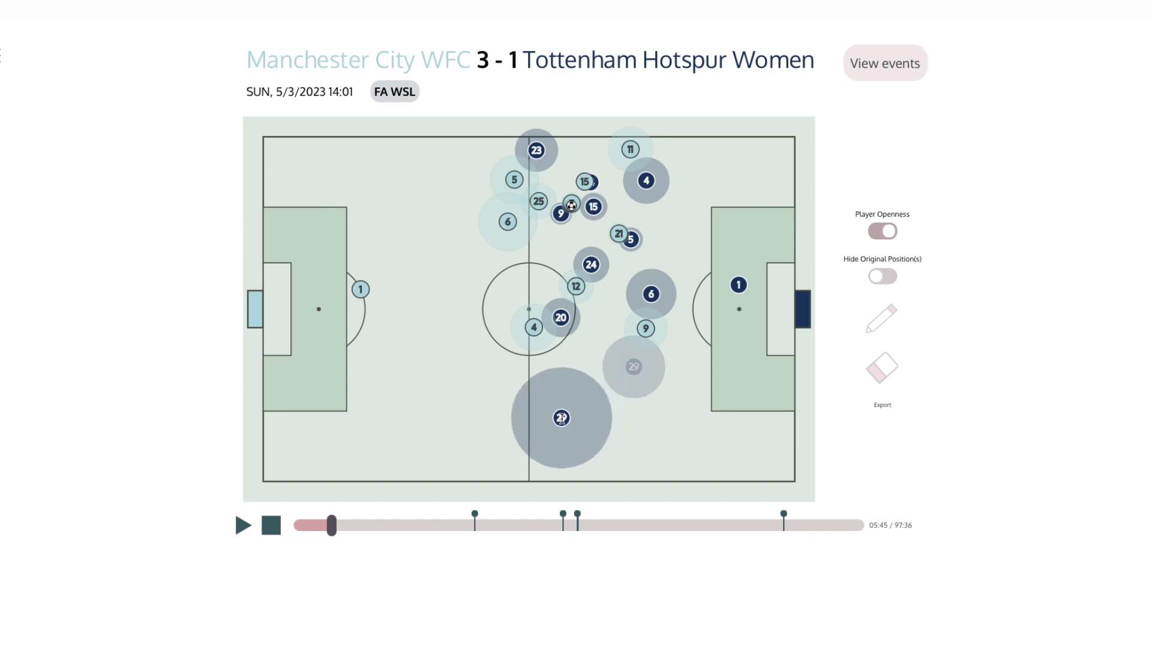
pyautogui.moveTo(526, 327); pyautogui.dragTo(439, 330)
pyautogui.moveTo(508, 228); pyautogui.dragTo(422, 211)
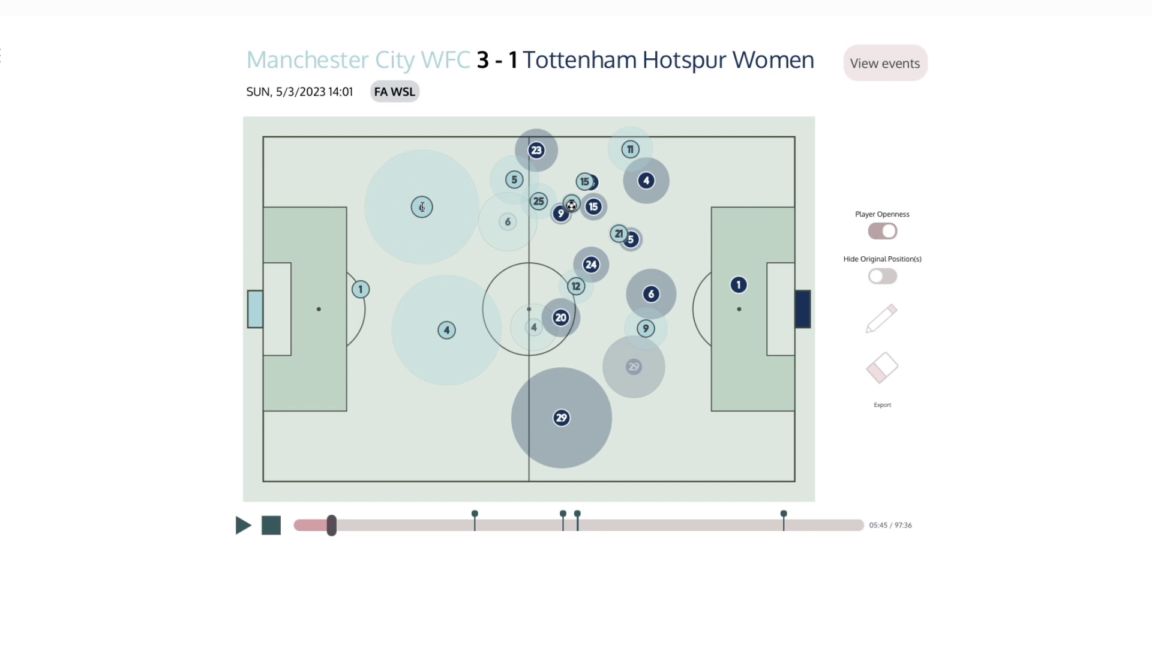
# Switch on Hide Original Position(s) for the moved players.
pyautogui.click(886, 278)
pyautogui.click(886, 278)
pyautogui.click(887, 278)
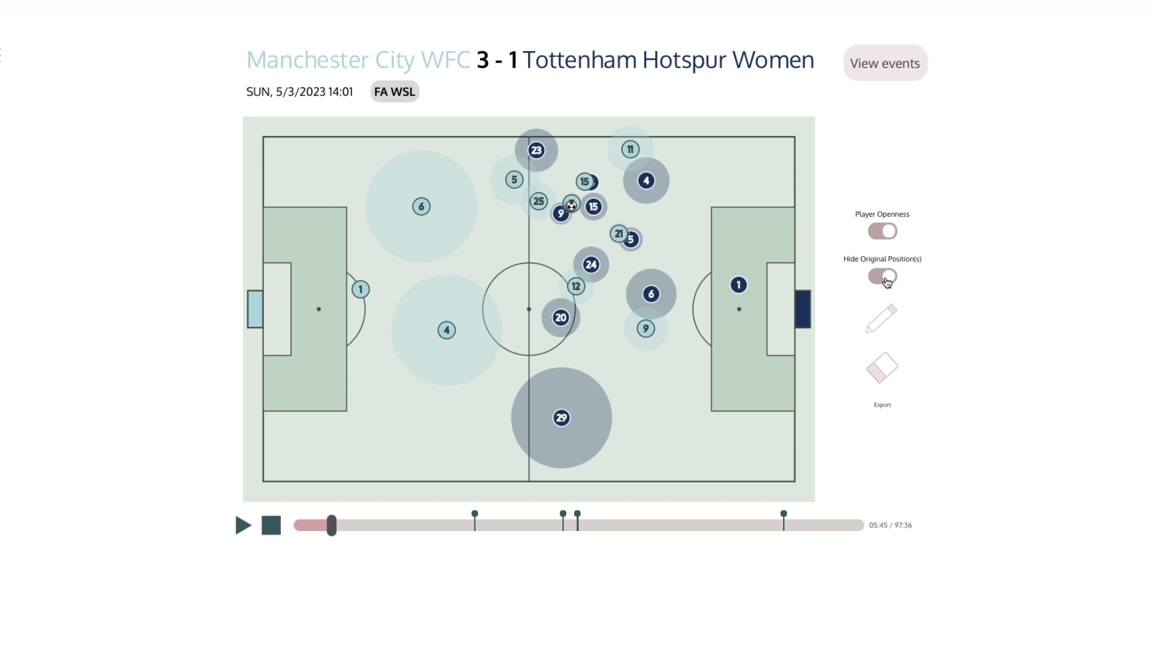
# Sketch a red arrow and circle near the right penalty area, erase them, and resume playing.
pyautogui.click(886, 322)
pyautogui.moveTo(656, 382)
pyautogui.mouseDown()
pyautogui.moveTo(690, 403)
pyautogui.moveTo(716, 401)
pyautogui.moveTo(714, 410)
pyautogui.mouseUp()
pyautogui.moveTo(747, 169)
pyautogui.mouseDown()
pyautogui.moveTo(727, 208)
pyautogui.moveTo(758, 212)
pyautogui.moveTo(763, 189)
pyautogui.moveTo(736, 172)
pyautogui.mouseUp()
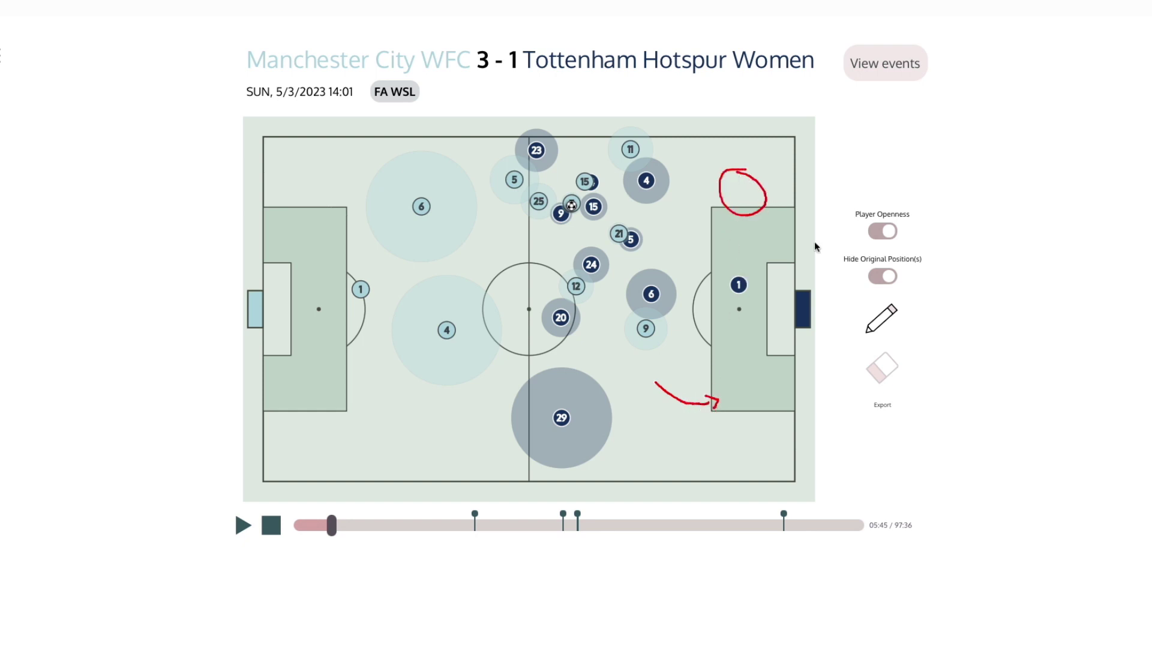
pyautogui.click(884, 369)
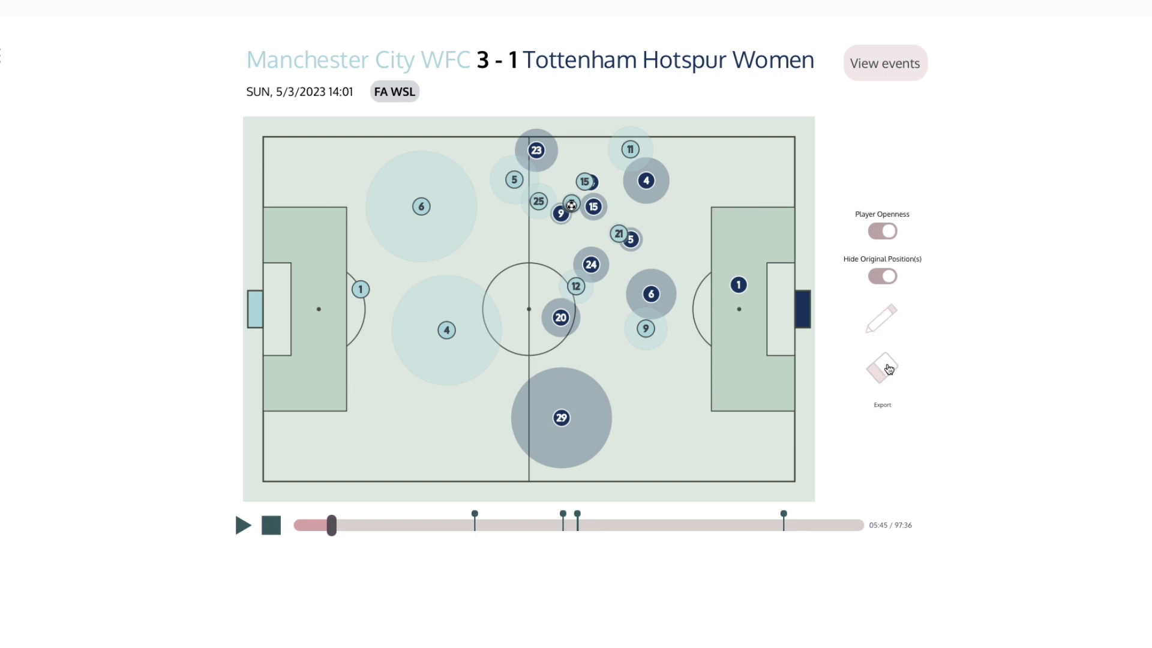
pyautogui.click(243, 526)
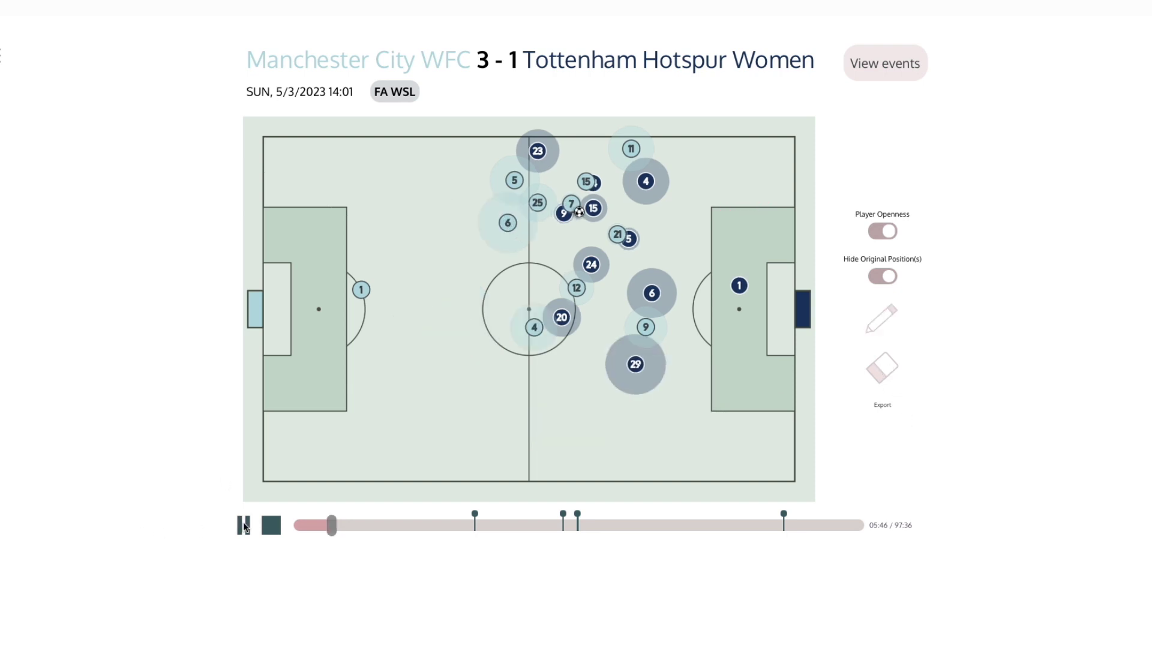
# Jump to the 30:44 goal from the Goals events and play its build-up.
pyautogui.click(885, 63)
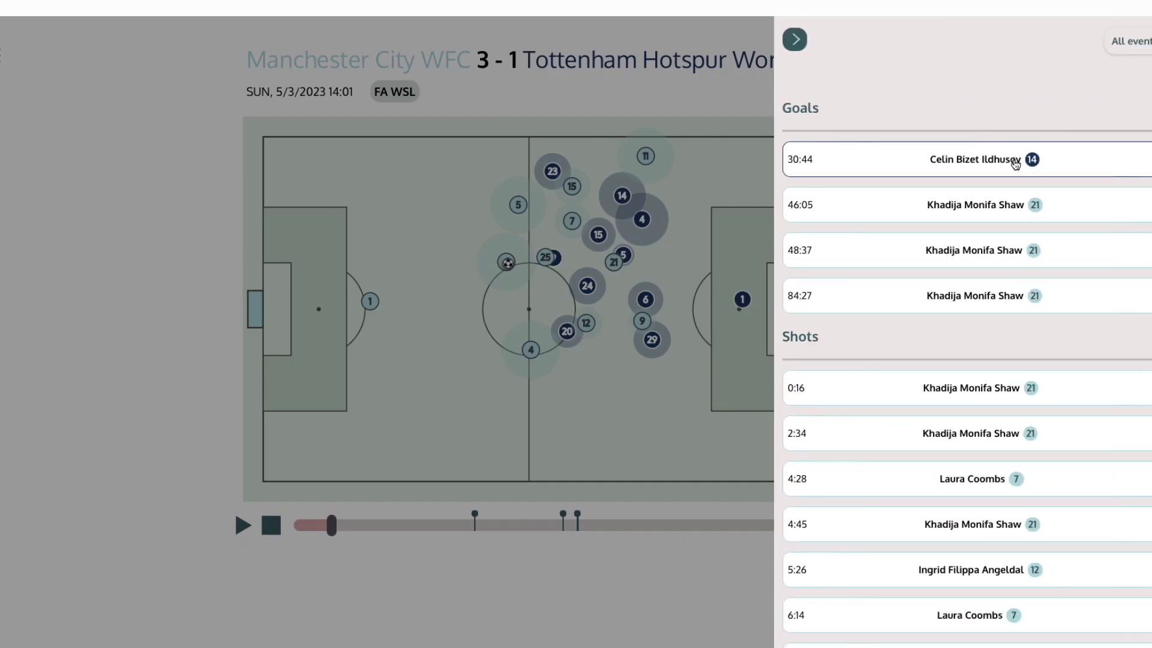
pyautogui.click(1014, 163)
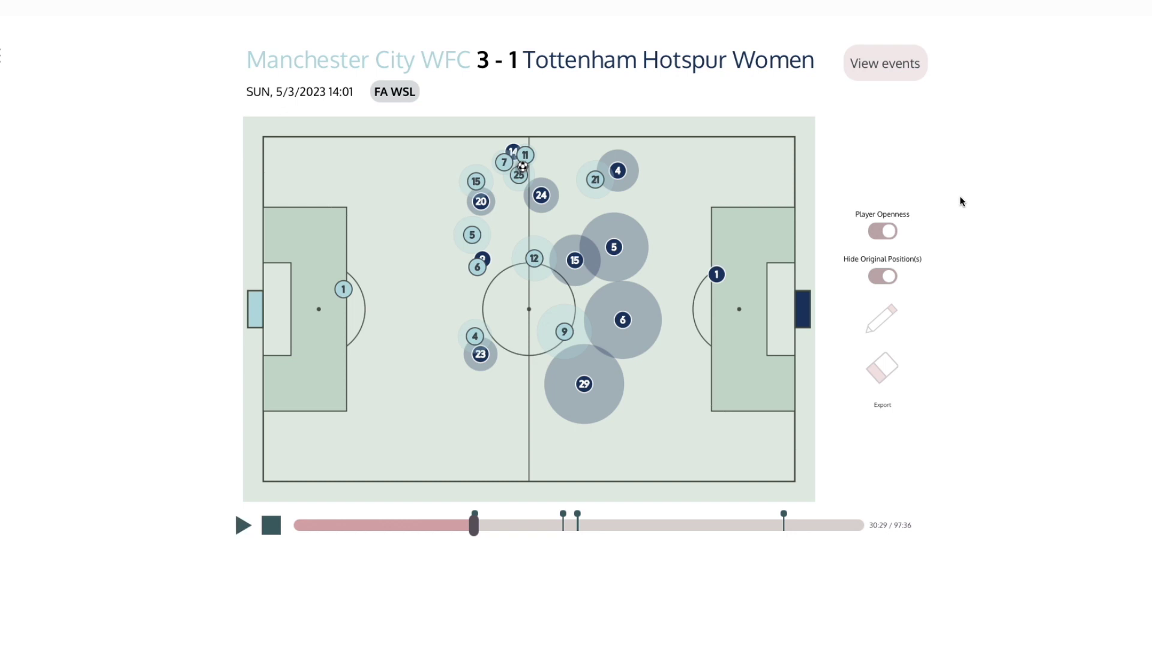
pyautogui.click(242, 525)
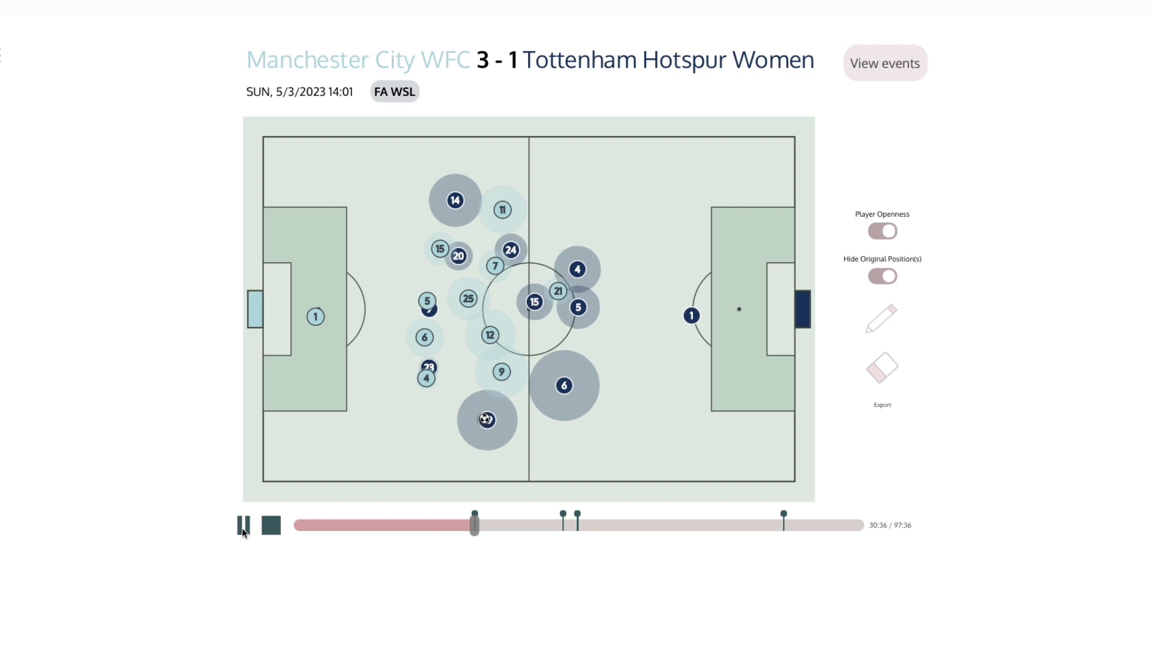
# Pause at 30:37 and draw a red run into the left penalty area.
pyautogui.click(242, 528)
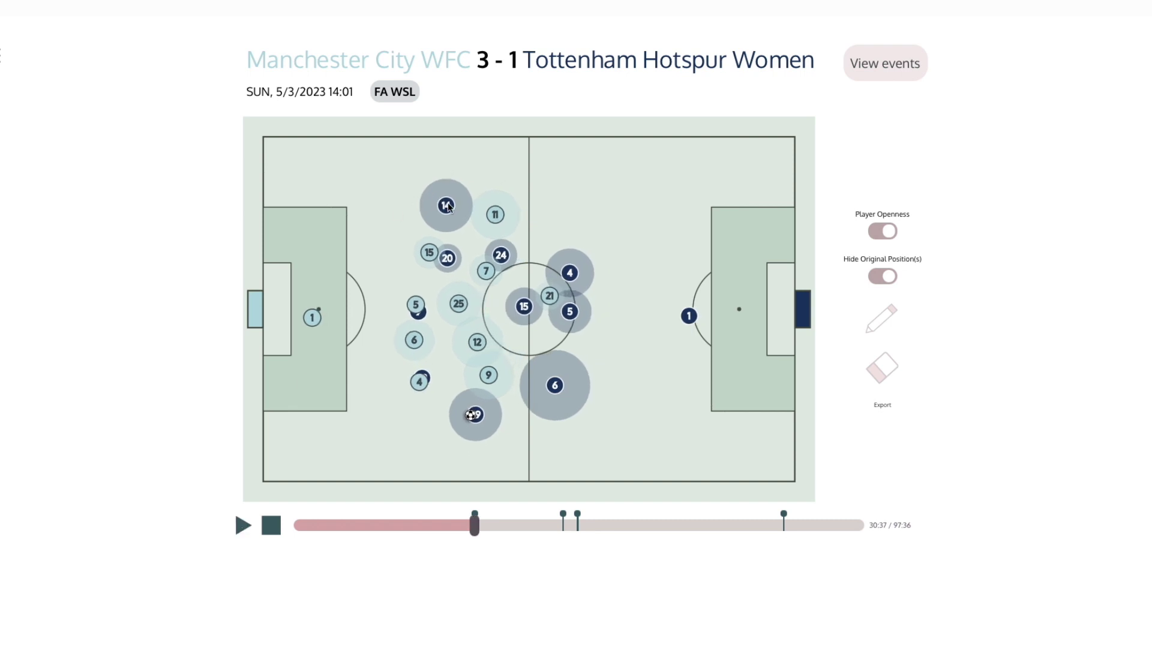
pyautogui.click(872, 323)
pyautogui.moveTo(401, 199)
pyautogui.mouseDown()
pyautogui.moveTo(329, 220)
pyautogui.moveTo(284, 257)
pyautogui.moveTo(317, 249)
pyautogui.moveTo(319, 235)
pyautogui.moveTo(280, 238)
pyautogui.mouseUp()
# Play to 30:41, erase the sketch, move player 11 beside 14, and resume.
pyautogui.click(242, 526)
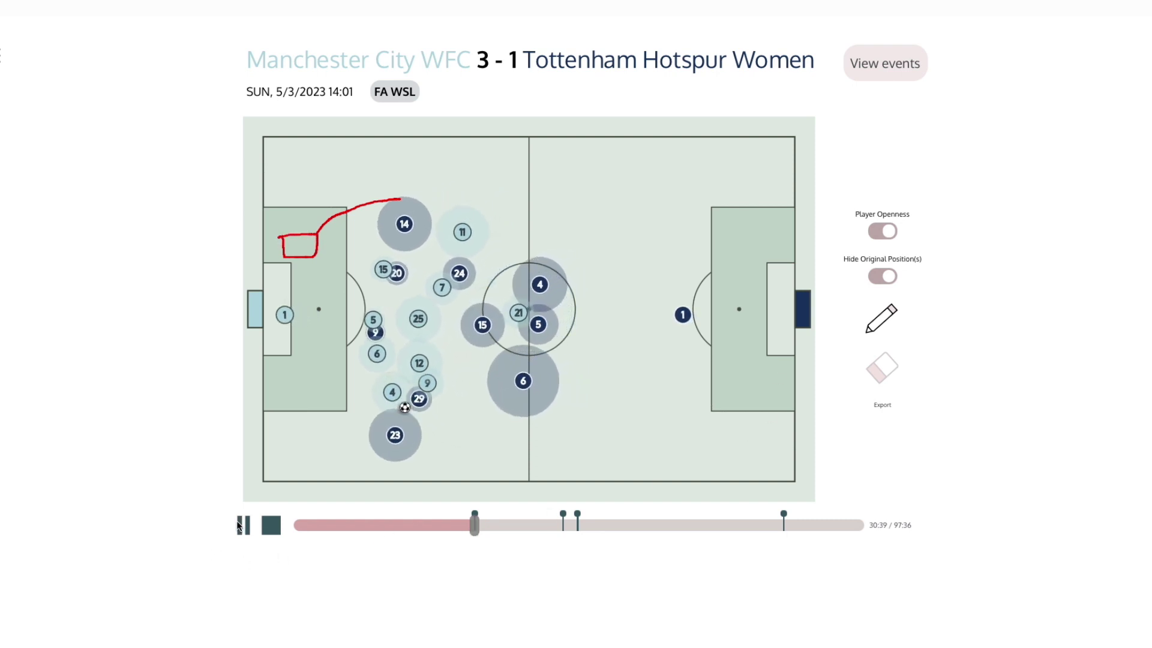
pyautogui.click(240, 526)
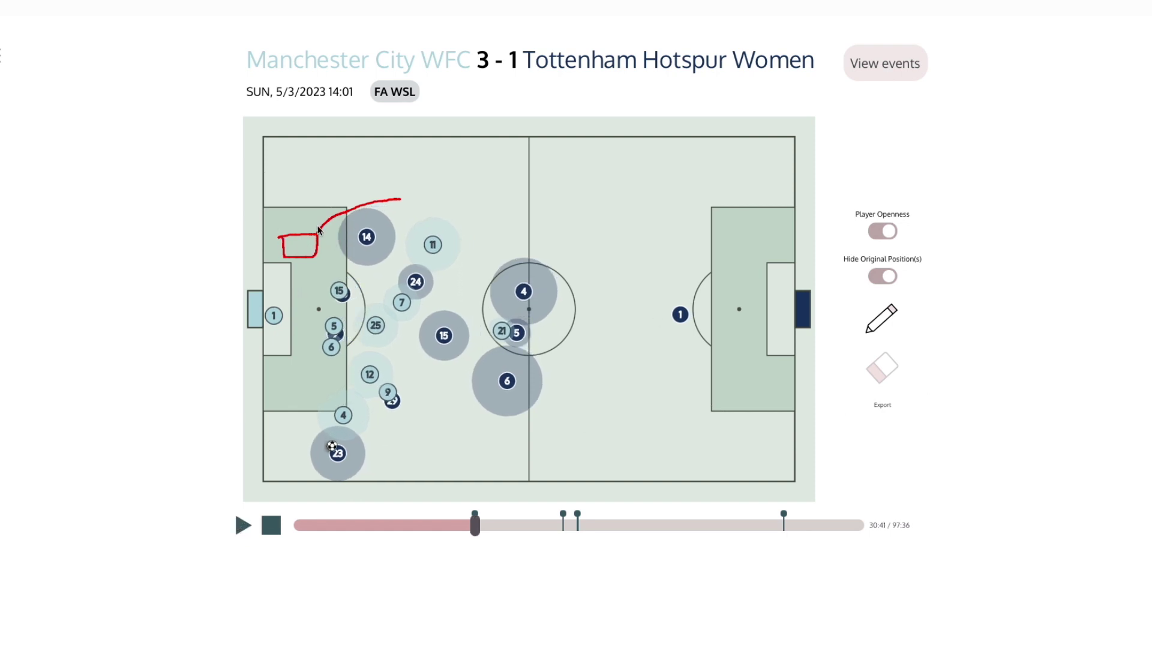
pyautogui.click(892, 362)
pyautogui.moveTo(440, 244)
pyautogui.mouseDown()
pyautogui.moveTo(398, 206)
pyautogui.moveTo(352, 211)
pyautogui.moveTo(328, 249)
pyautogui.mouseUp()
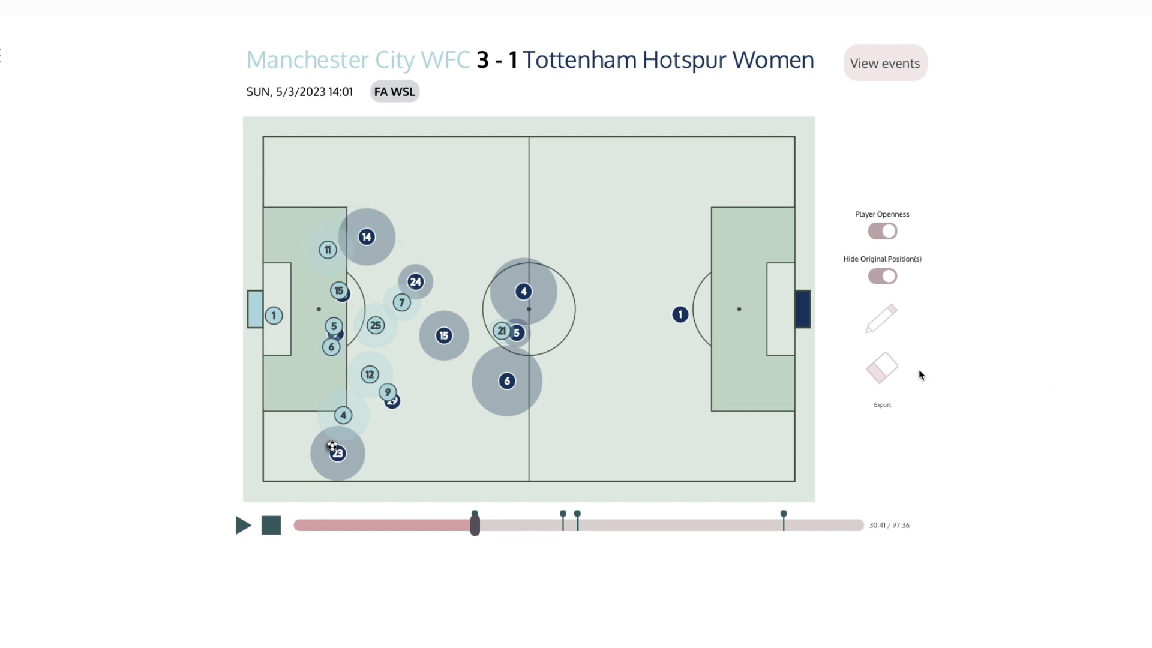
pyautogui.click(242, 526)
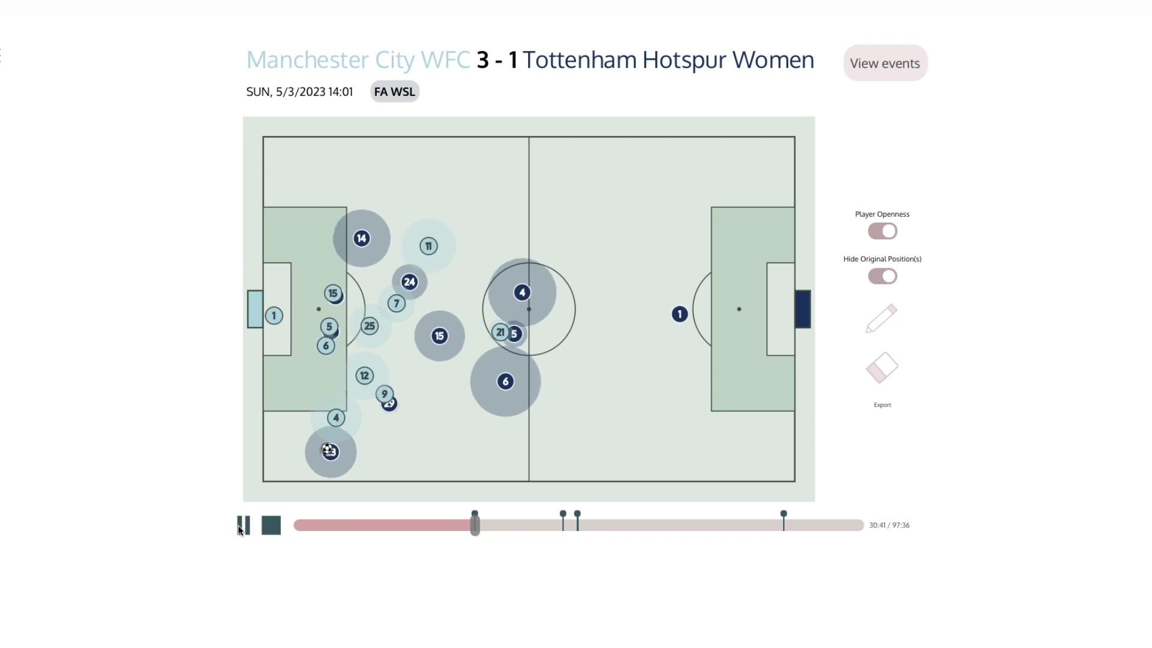